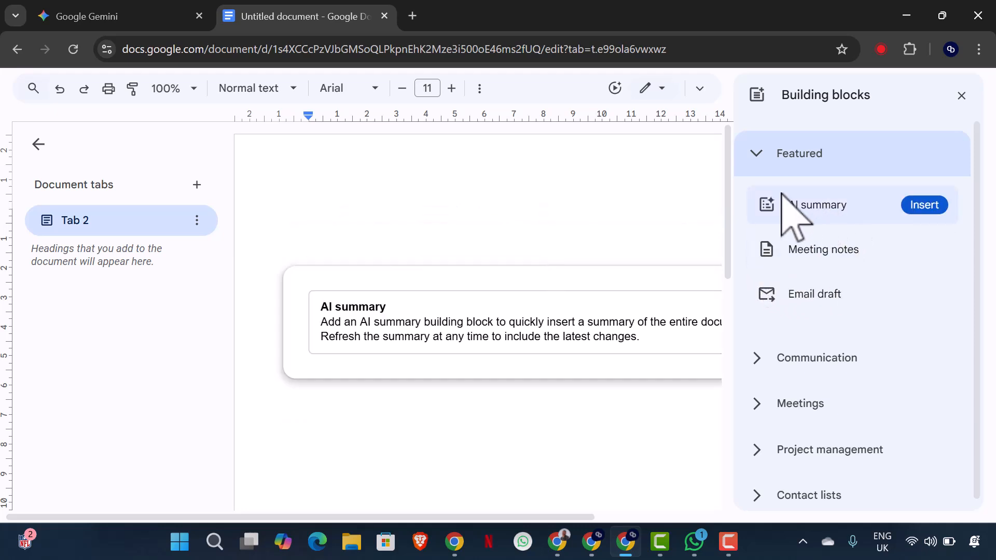
- Insert the Meeting notes building block from the Meetings category and link it to the BCS Workforce Session calendar event
click(758, 404)
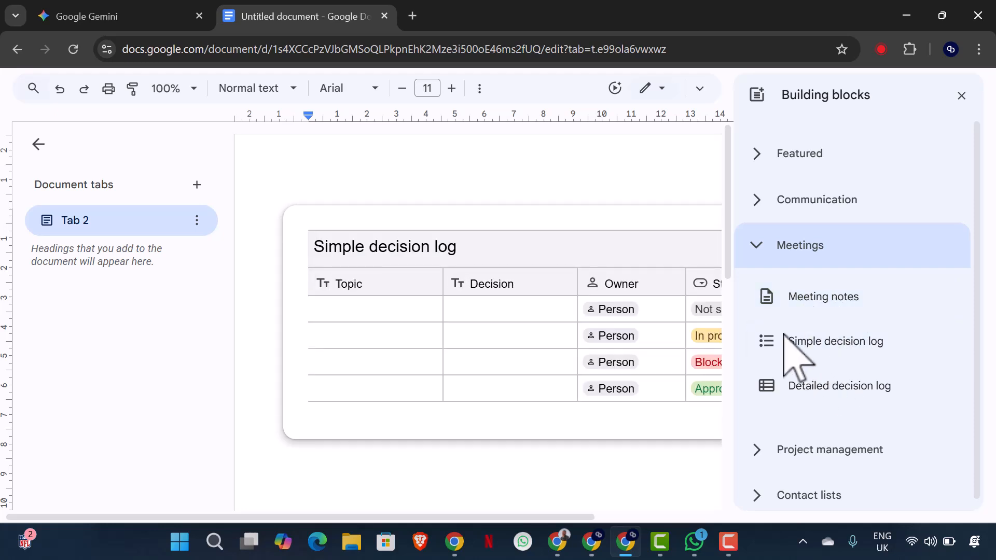
mouse_move(807, 302)
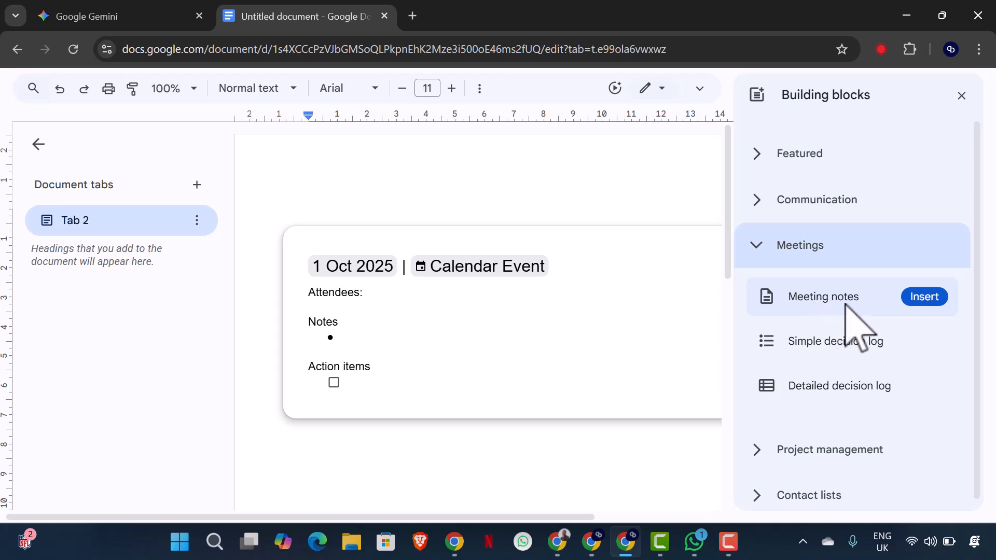
click(923, 298)
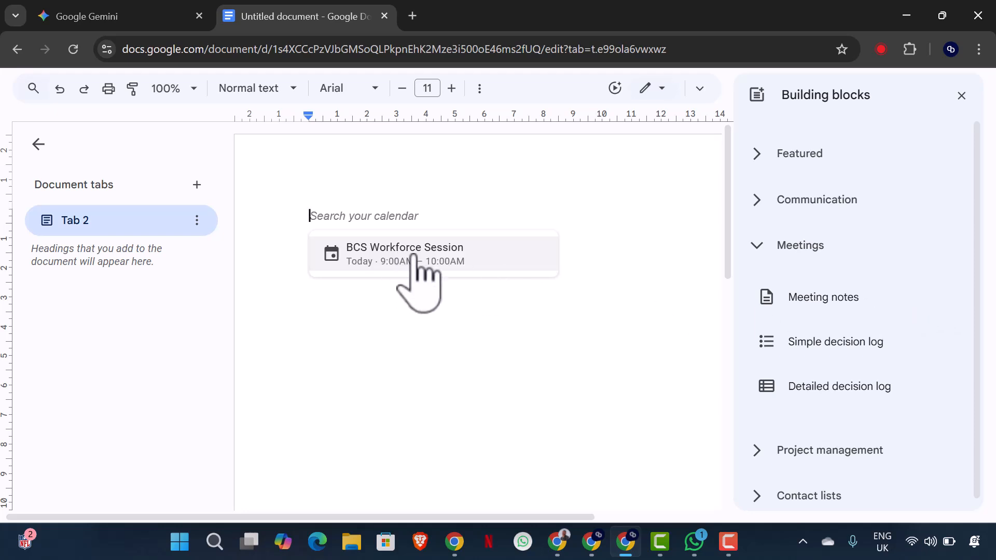
click(444, 257)
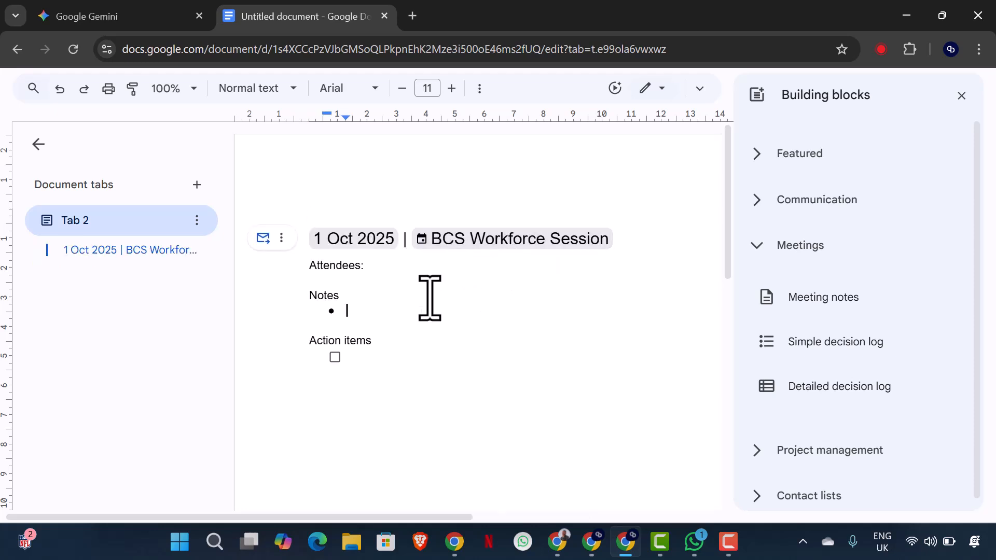
click(379, 270)
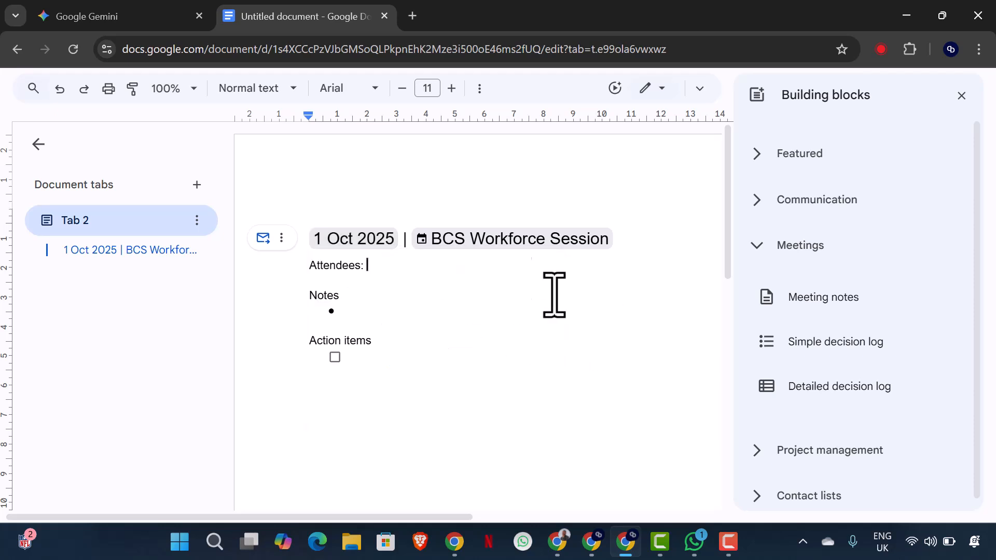
click(375, 316)
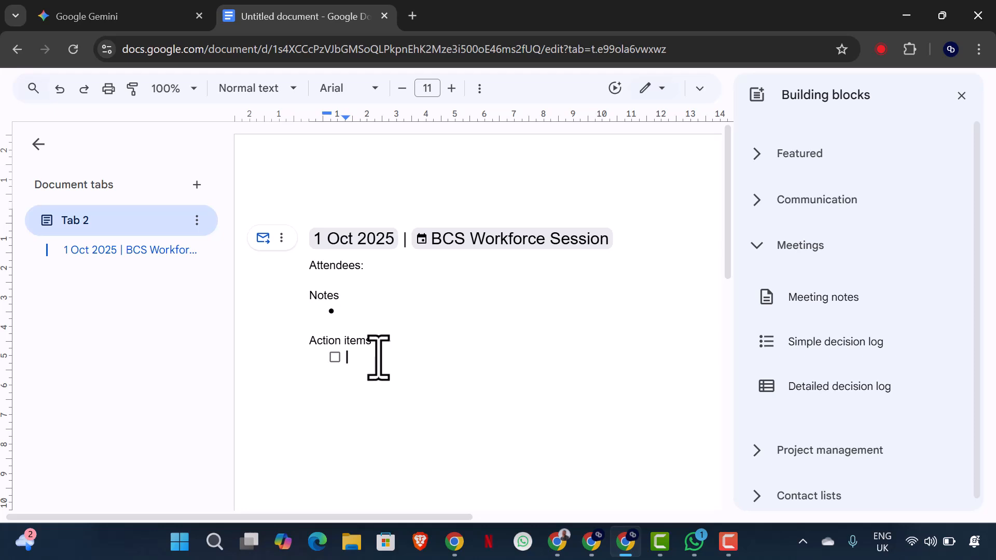
- Search for "google keep" in a new browser tab, go to Google Keep and open the pinned COHORT 1 note
click(413, 16)
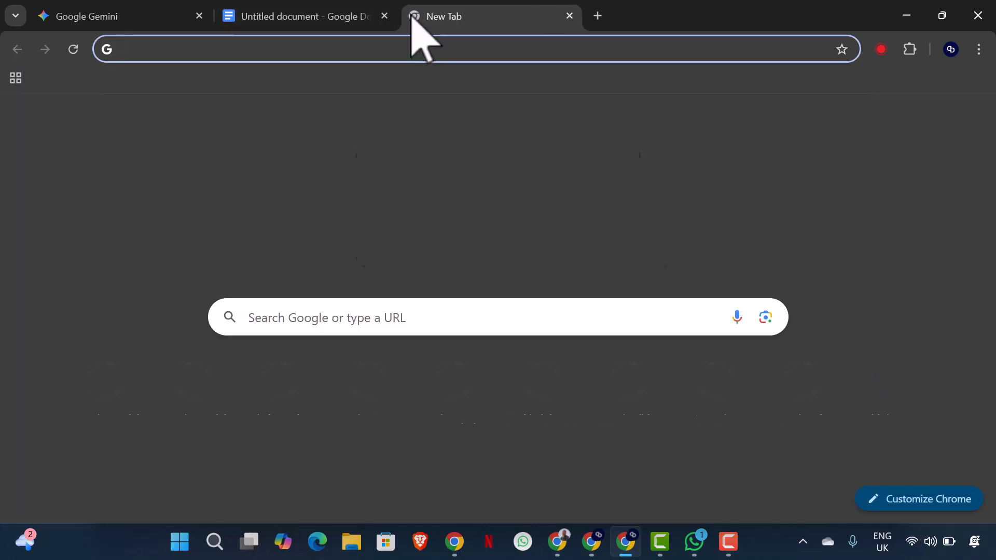
text(go)
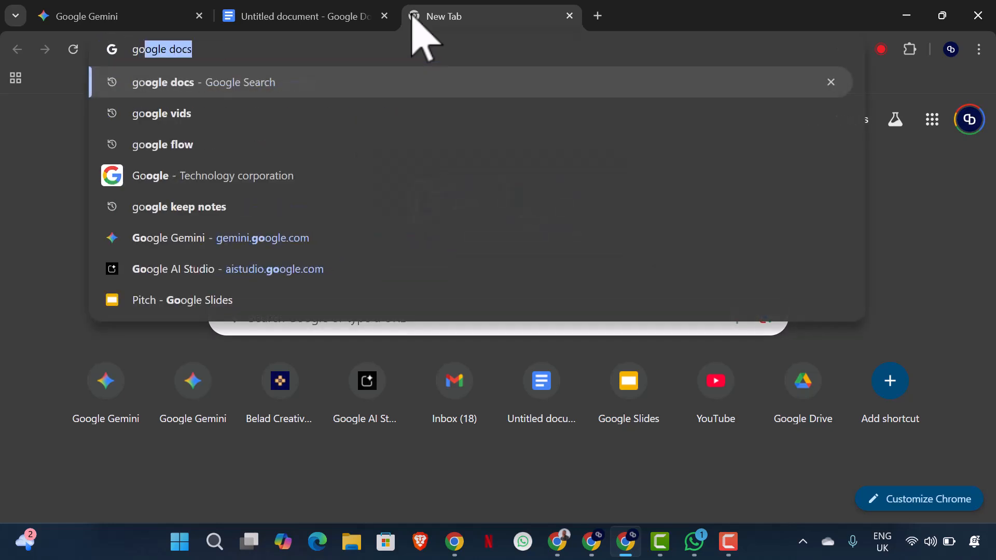
key(BackSpace)
key(BackSpace)
text(o)
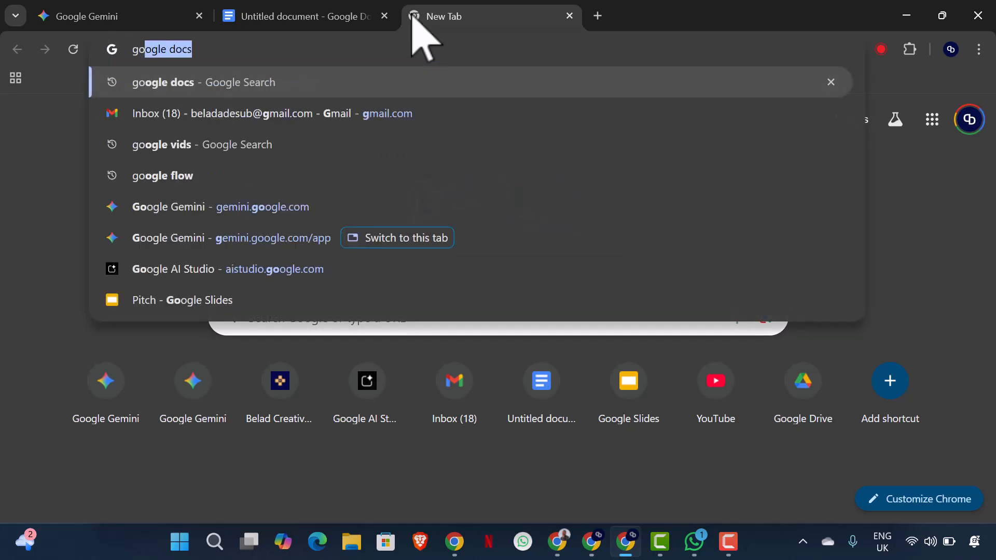
text(ogle keep)
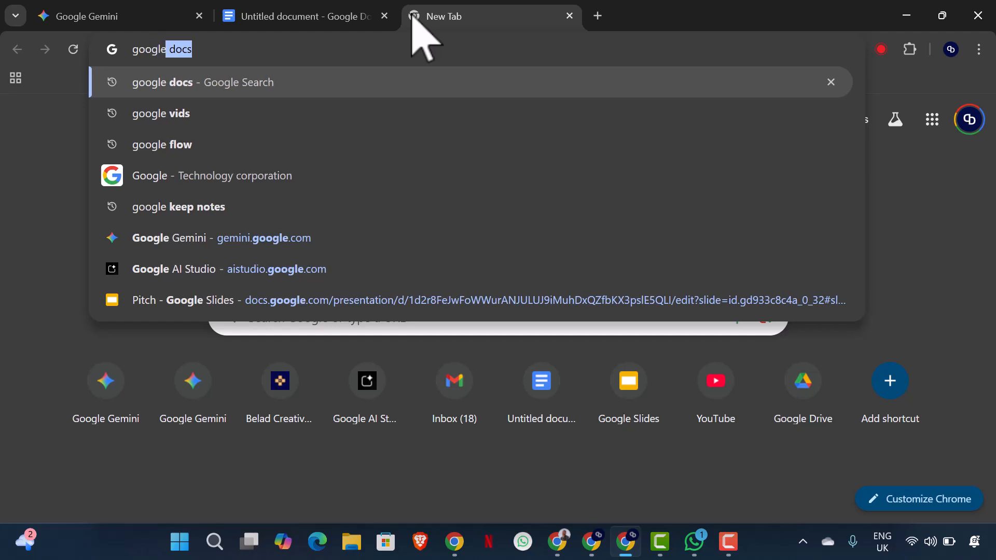
key(Return)
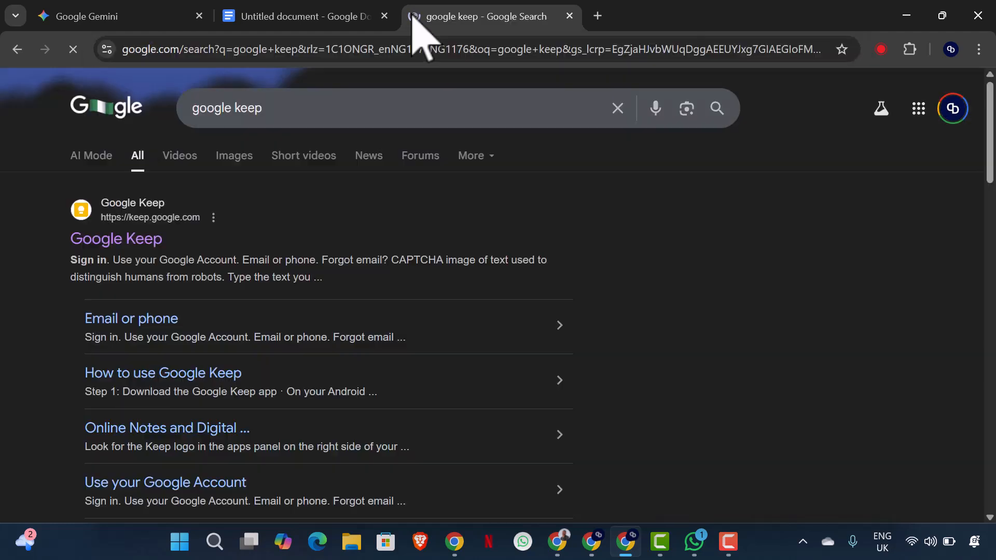
click(158, 239)
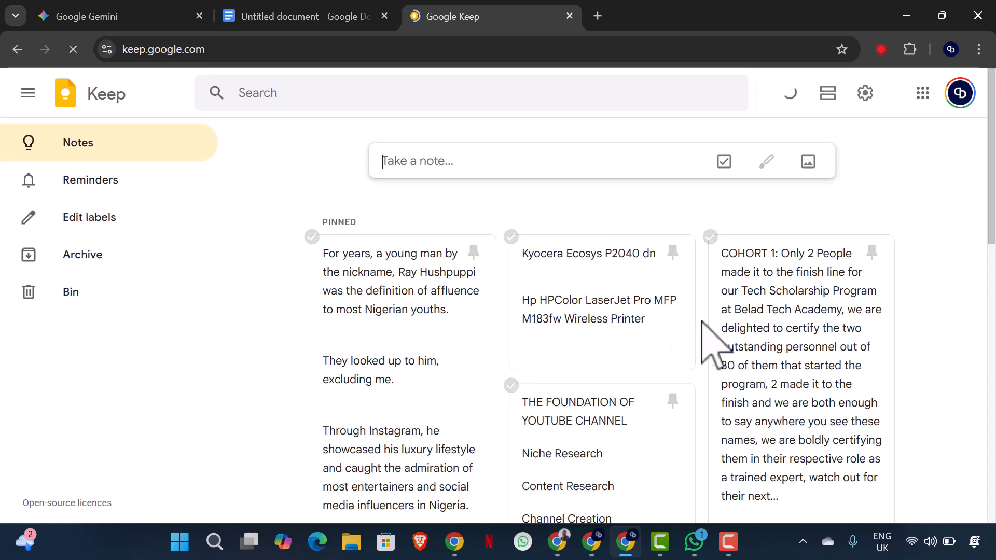
click(743, 318)
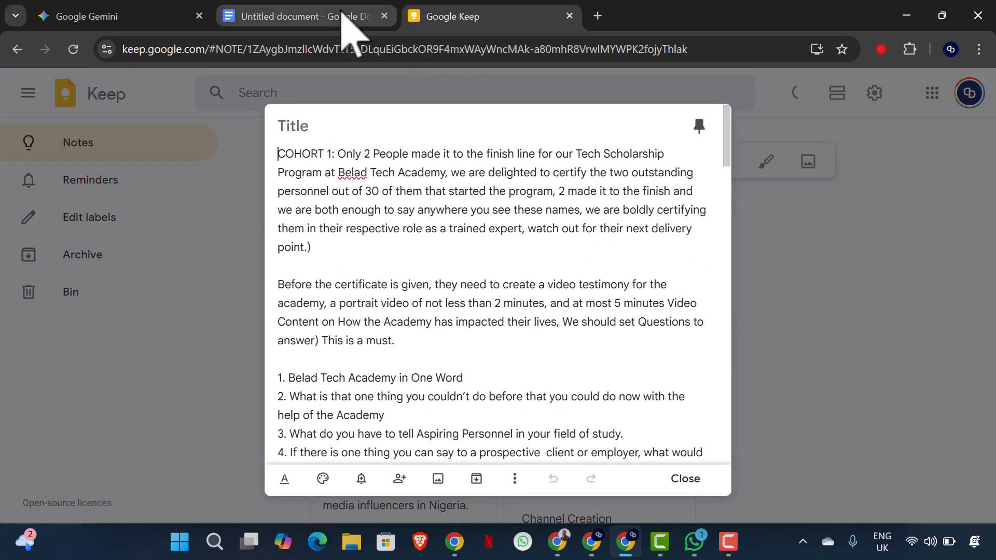
- Return to the Google Docs document and write "Happy New Month and Workforce Agenda for October" as the Notes bullet
key(ctrl+shift+Tab)
click(359, 310)
click(500, 15)
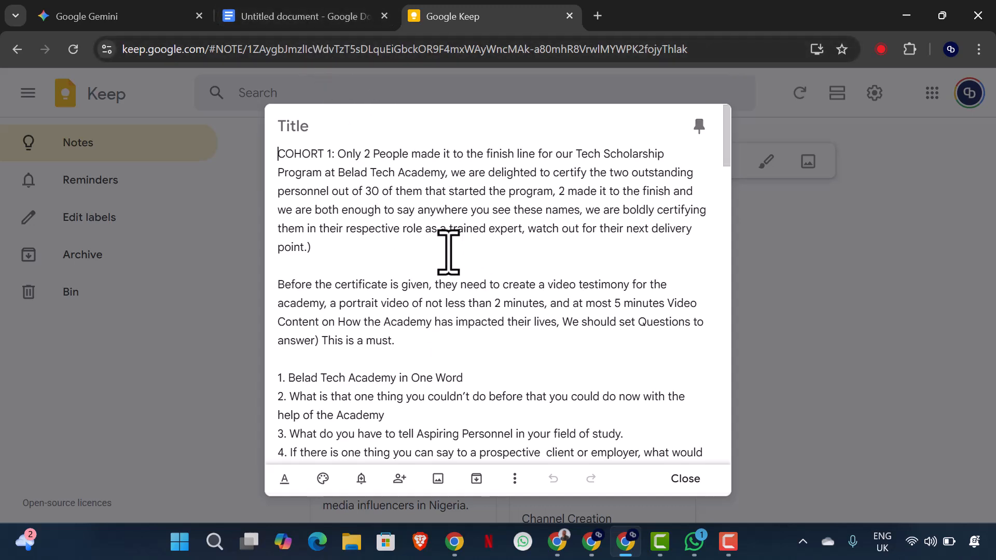
click(316, 26)
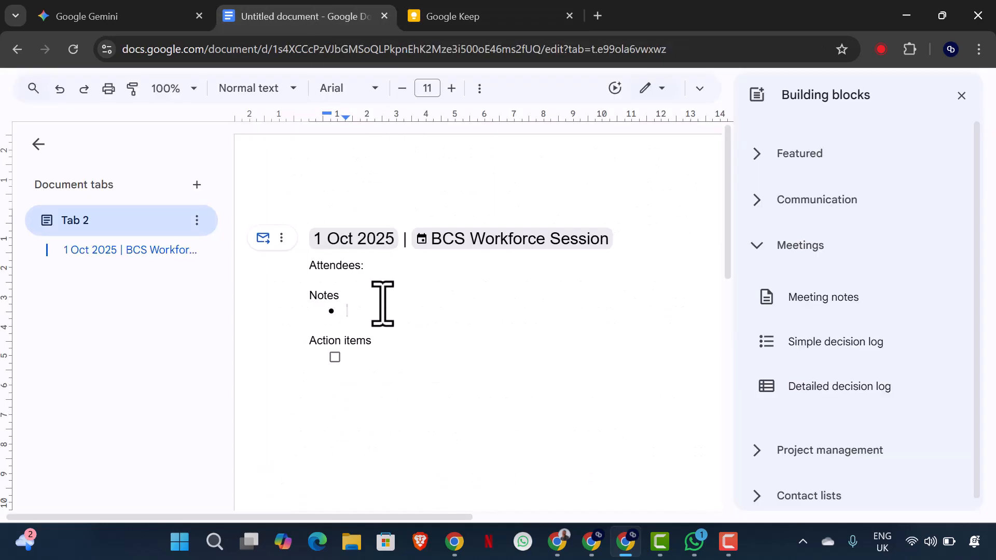
text(Happ)
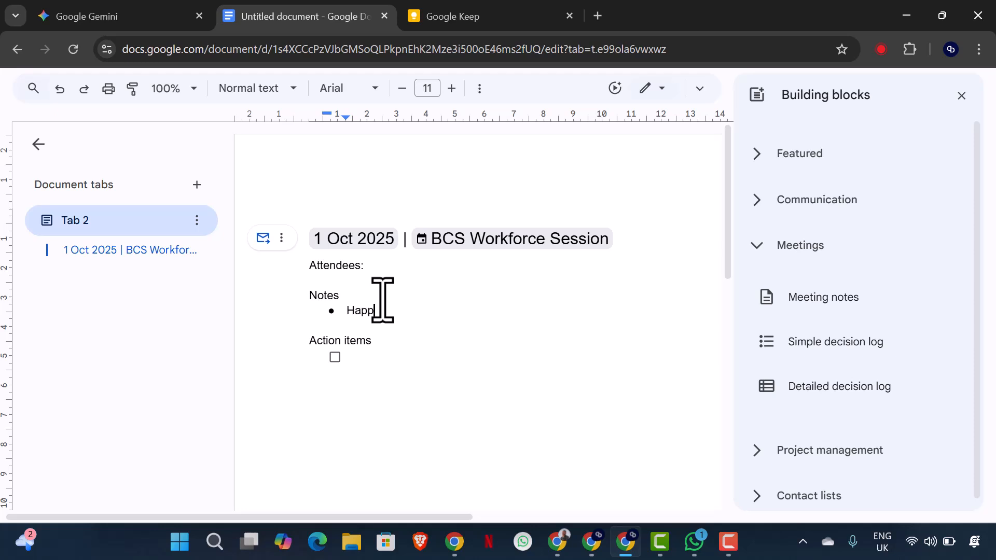
text(y New Month and Agend)
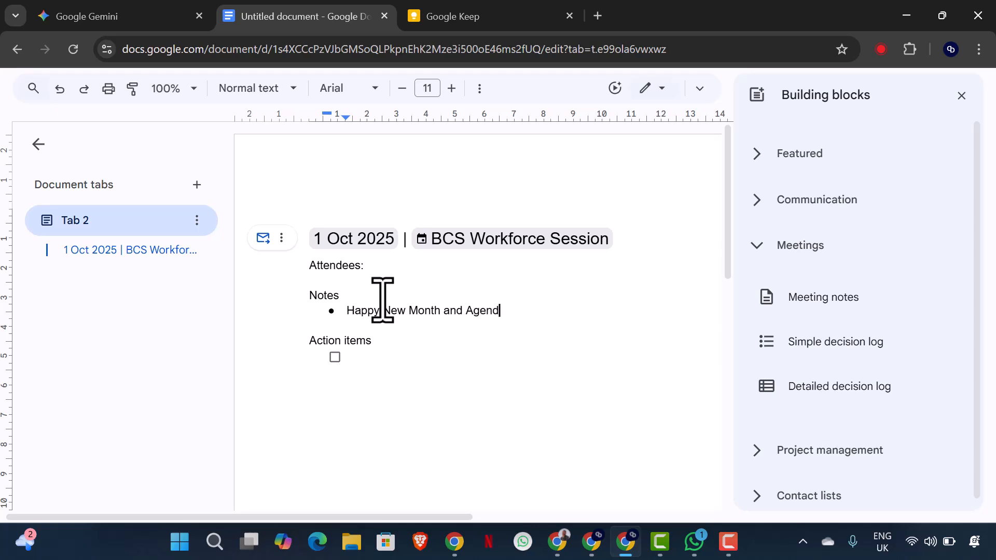
key(BackSpace)
key(BackSpace)
key(BackSpace)
text(Workforce Agend)
text(a for)
text( Ocgo)
key(BackSpace)
key(BackSpace)
text(tober)
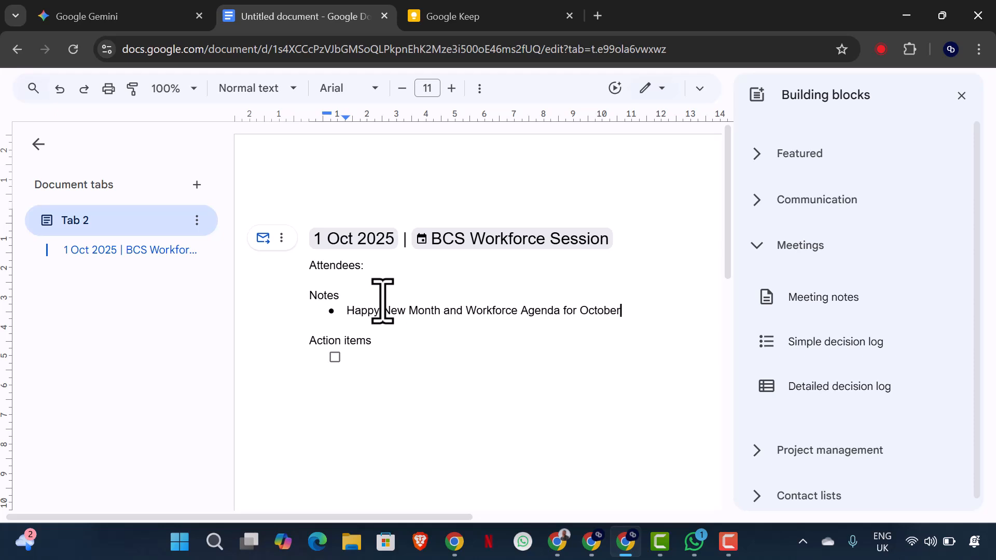
- Consult the task list in the Google Keep note and add "Courses to be Mapped, and the Status of Mapping so far" as the document's first action item
click(389, 360)
click(485, 18)
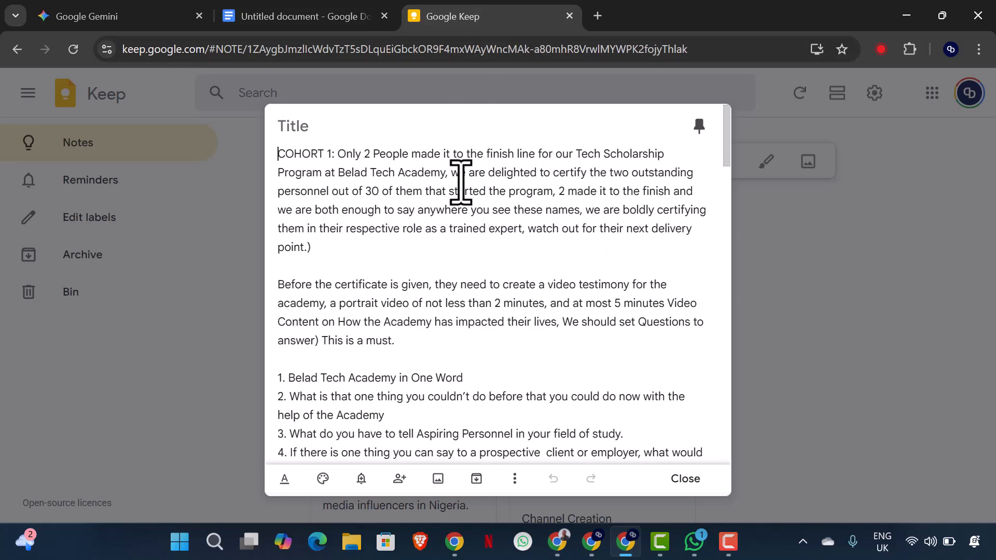
scroll(464, 260, down, 2)
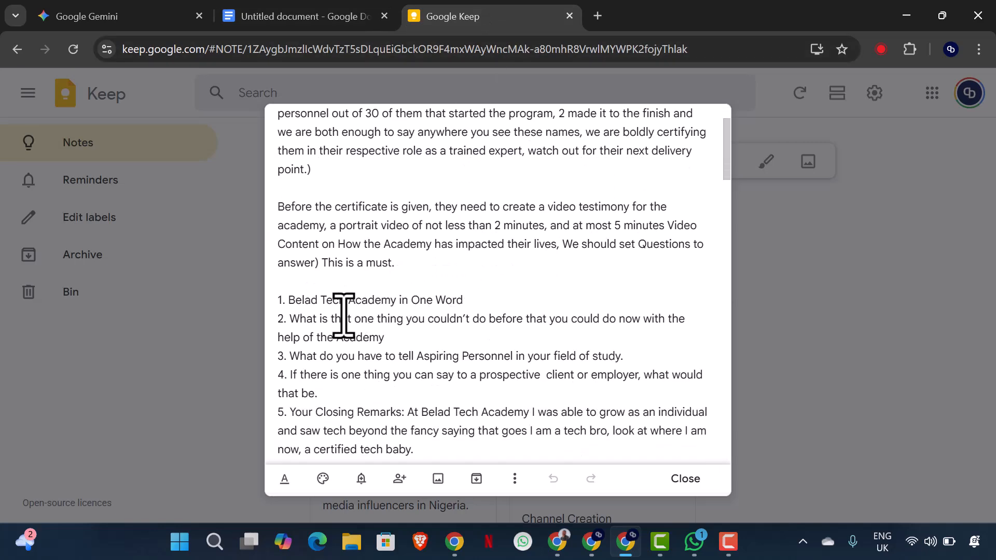
scroll(358, 293, down, 3)
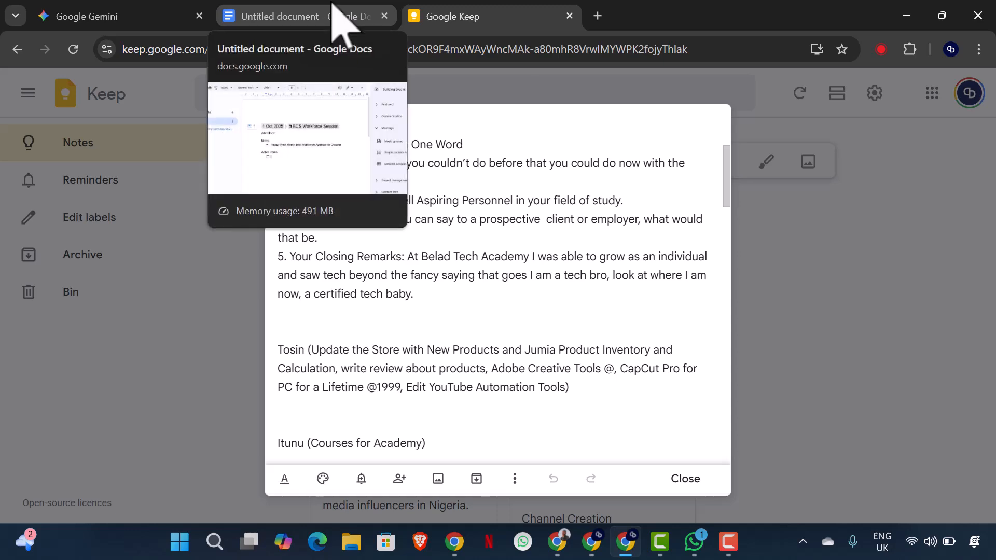
scroll(491, 315, down, 3)
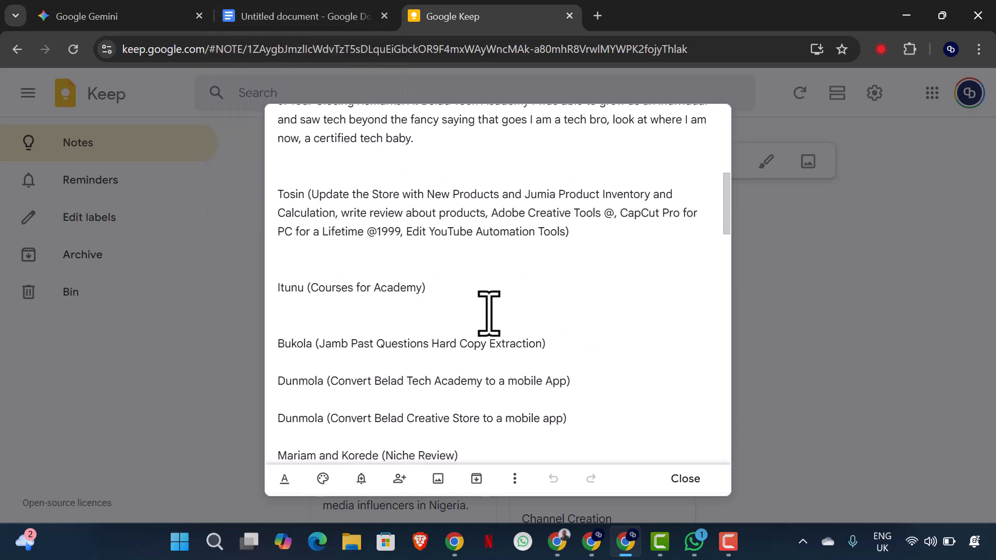
click(345, 21)
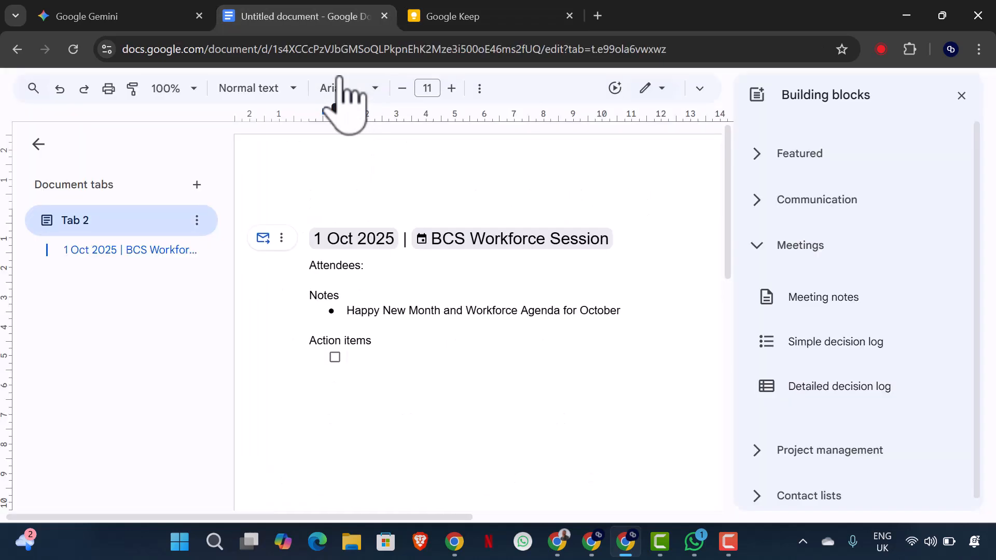
text(Courses t)
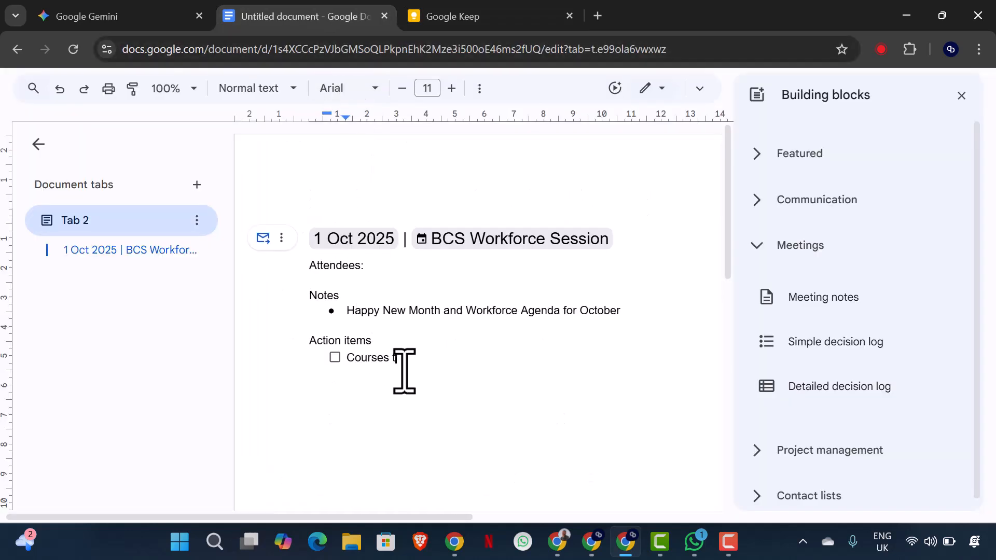
text(o be Mapped, and the St)
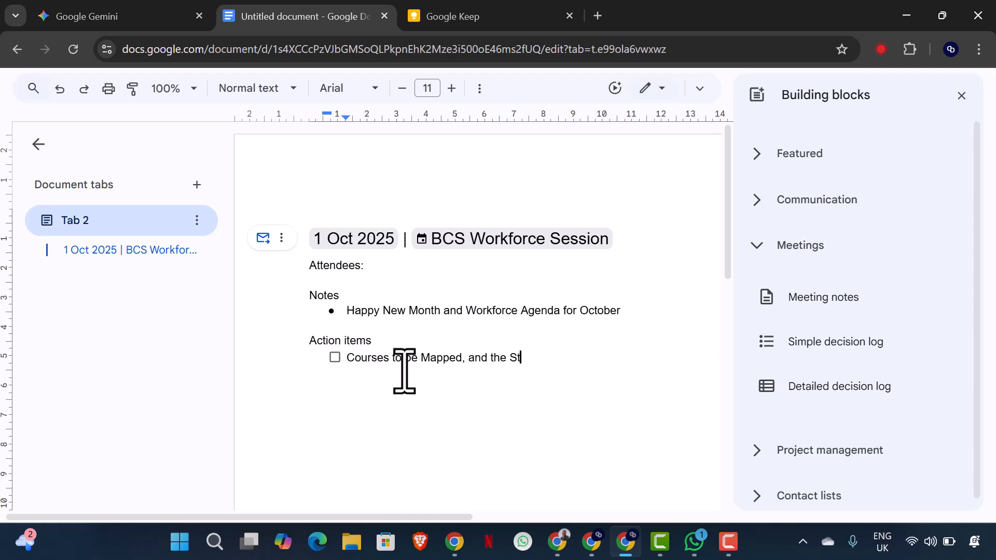
key(BackSpace)
key(BackSpace)
text(atus of Mapping so f)
key(Return)
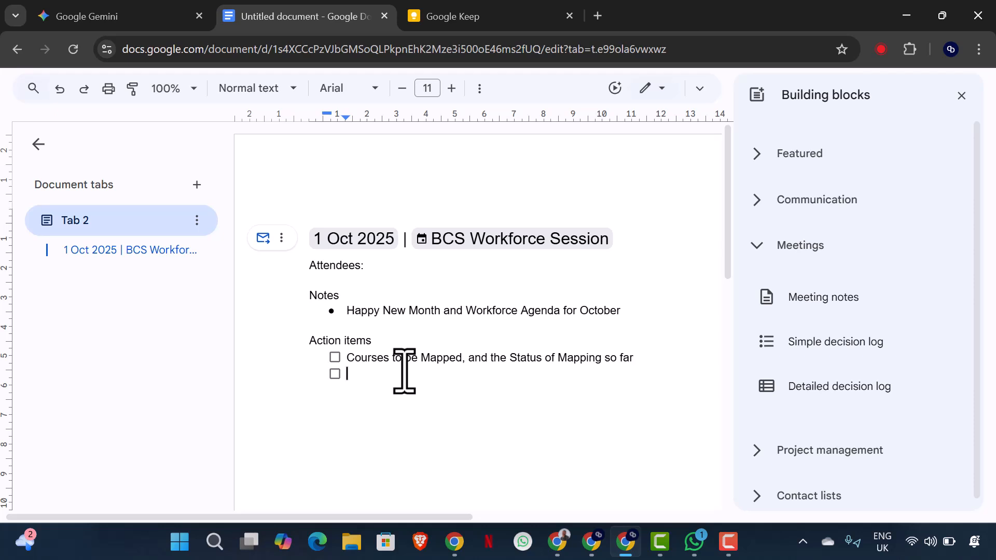
- Append the responsible team member's first name in parentheses to the first action item
click(677, 364)
text(()
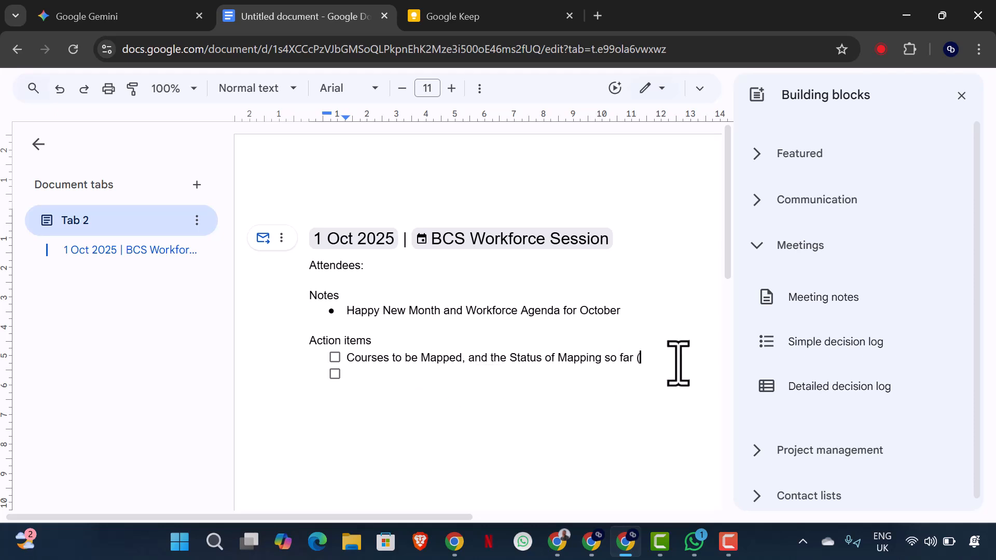
text(Itunu))
- Check the Google Keep note and add a second action item: the app developer's name followed by "App Development Approach and Product Roadmap"
click(518, 19)
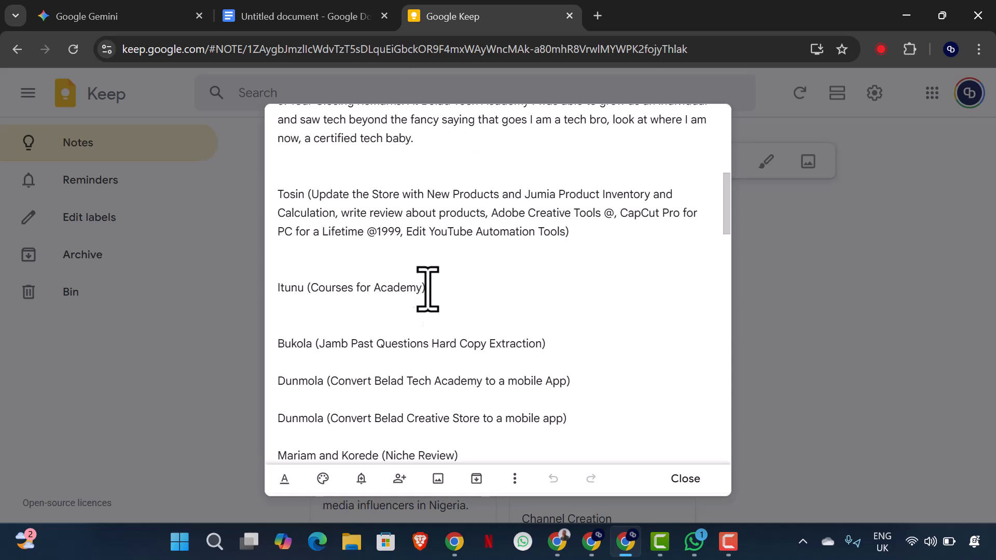
drag(283, 349, 547, 344)
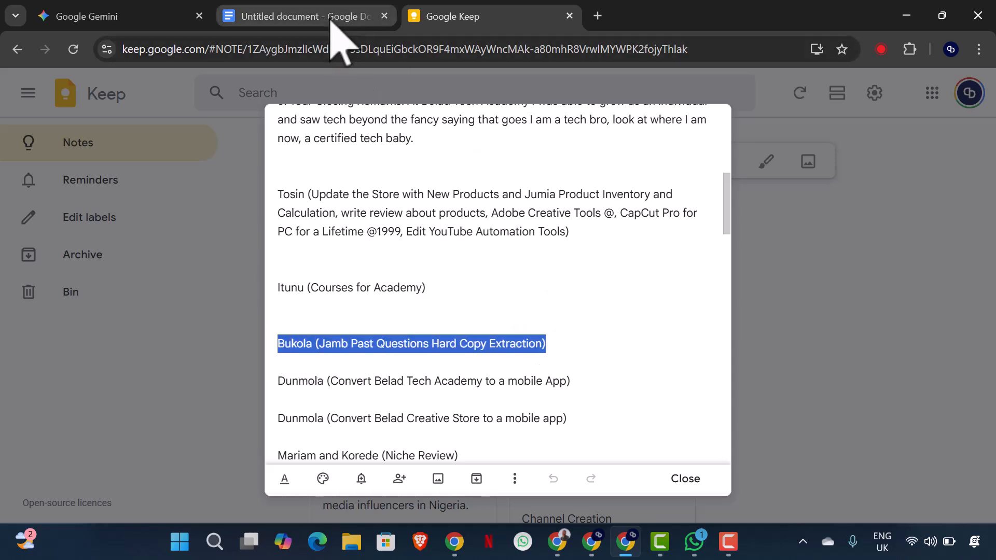
click(305, 16)
click(394, 379)
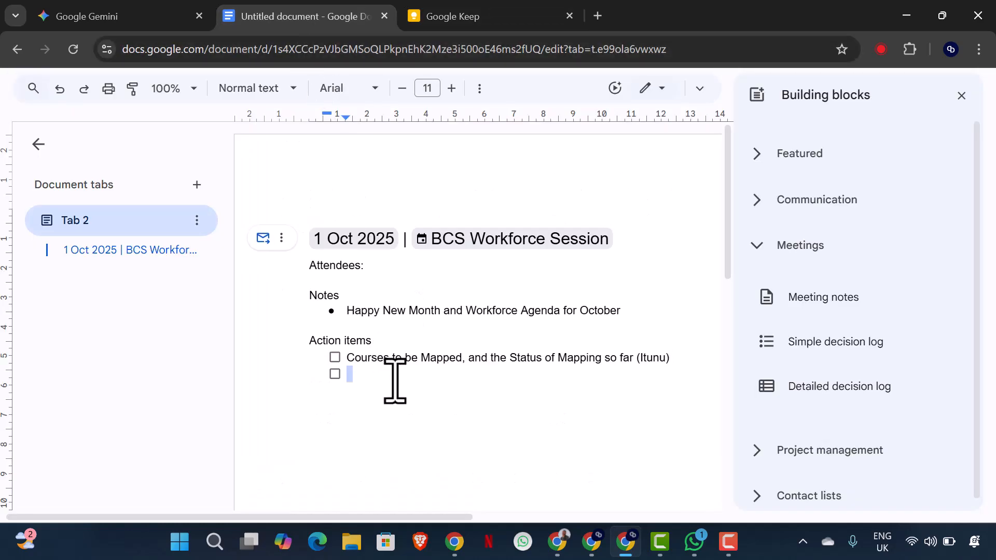
text(Dunmola App Development Approach)
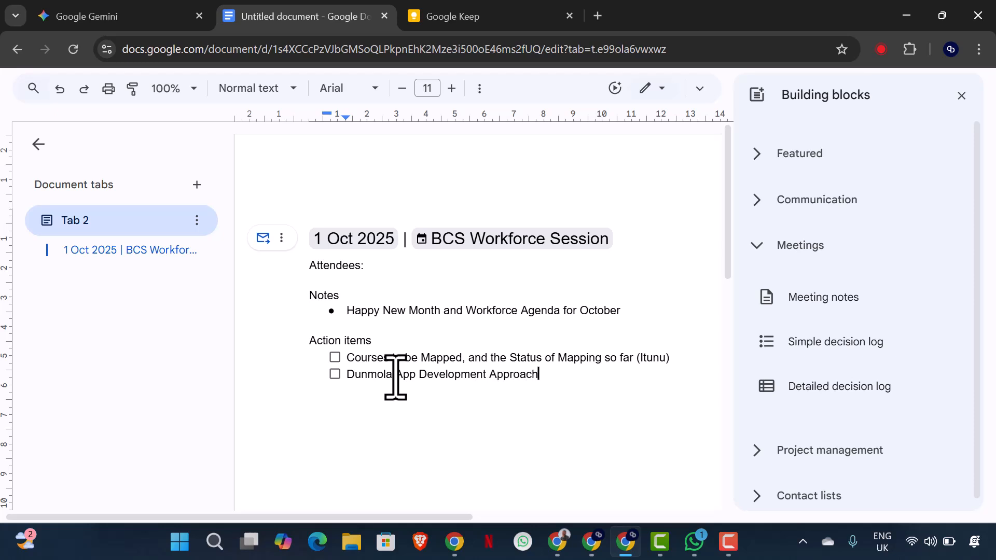
text(and Prod)
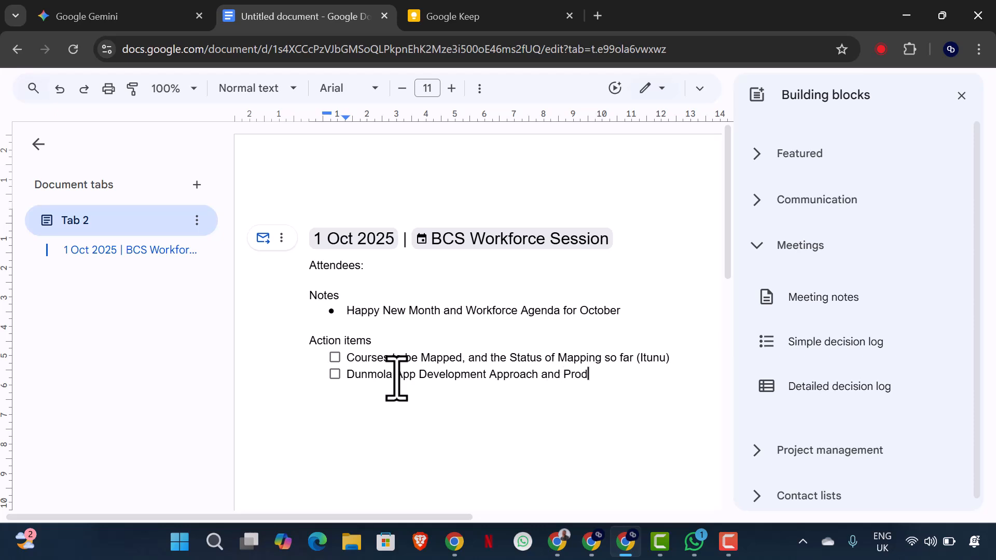
text(uct Roa)
key(Return)
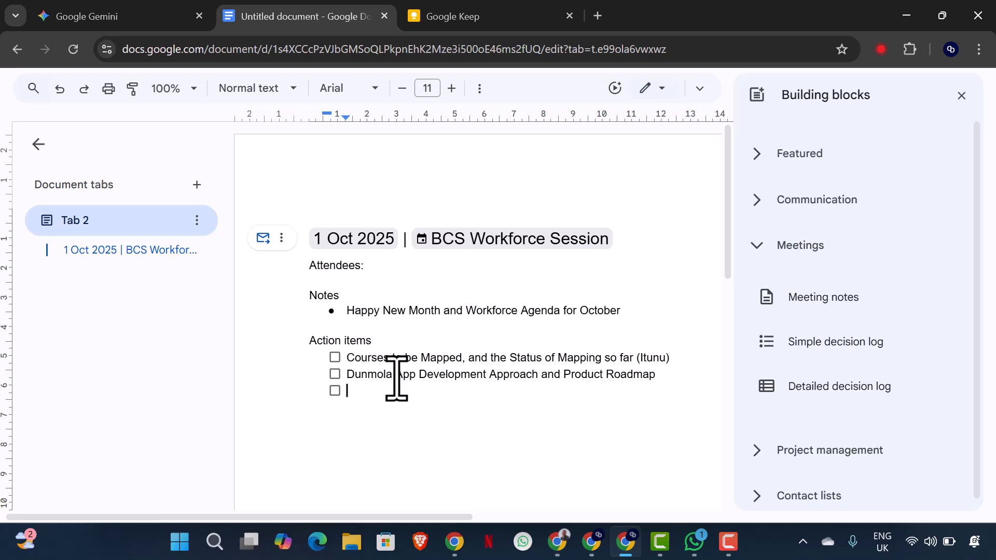
- Check the Google Keep note and add "Jamb Questions Hard Copy Extraction" as the third action item, with the responsible member's first name in parentheses
click(444, 16)
scroll(358, 327, down, 1)
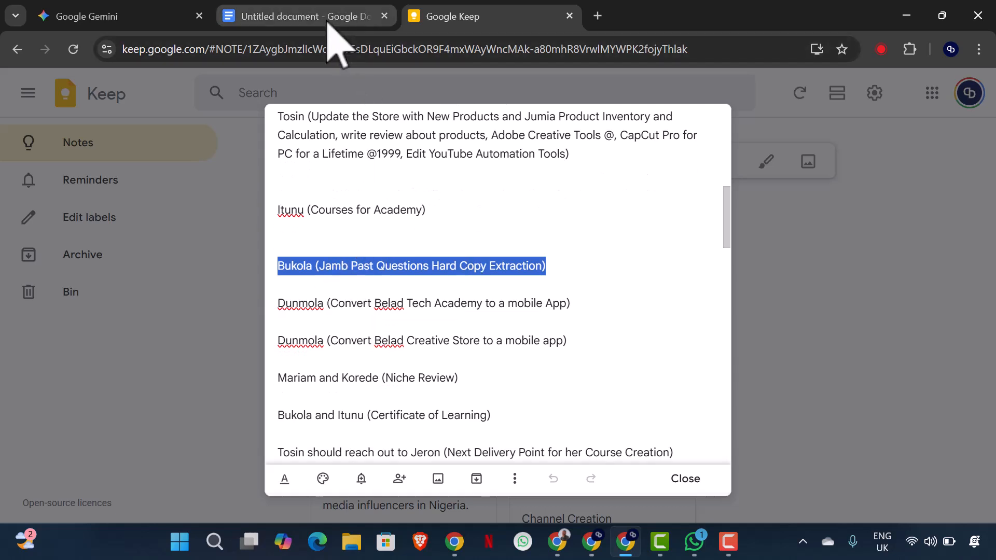
click(259, 17)
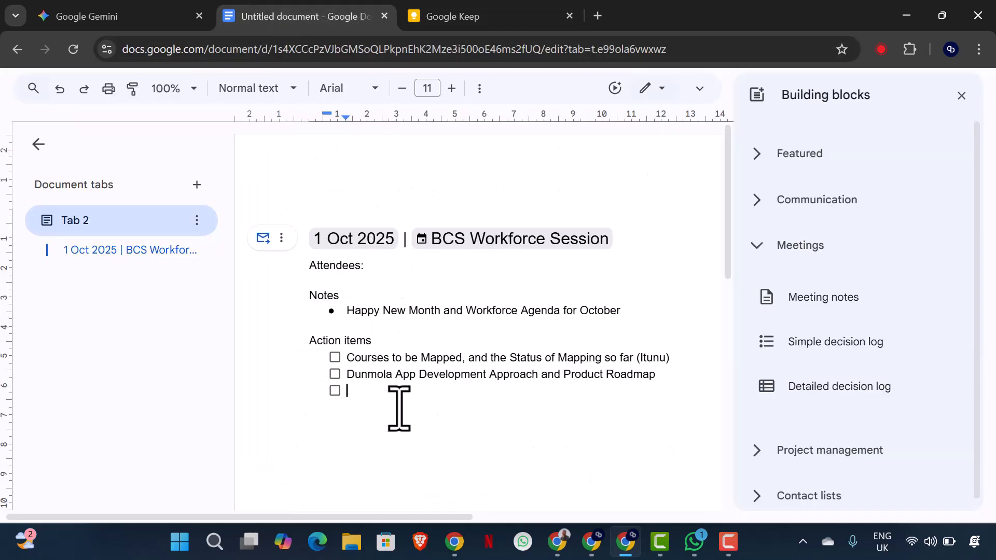
text(Jamb Questions Ha)
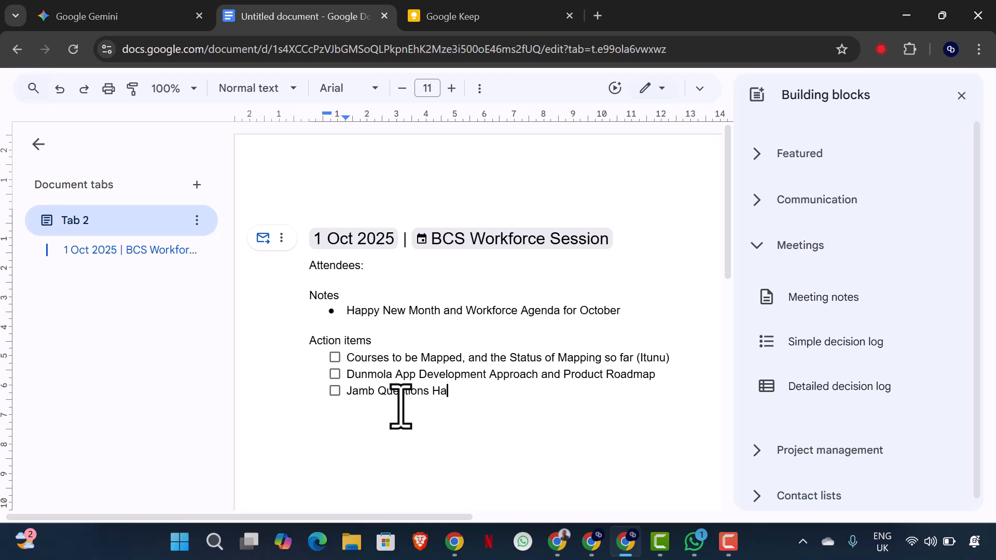
text(rd Copt)
text( Extraction)
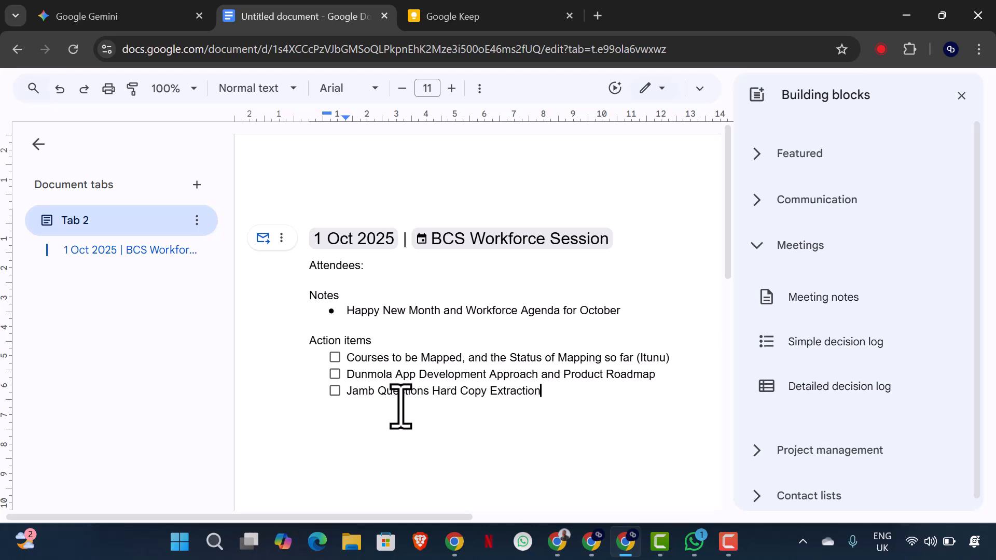
text( (Bukola)
key(Return)
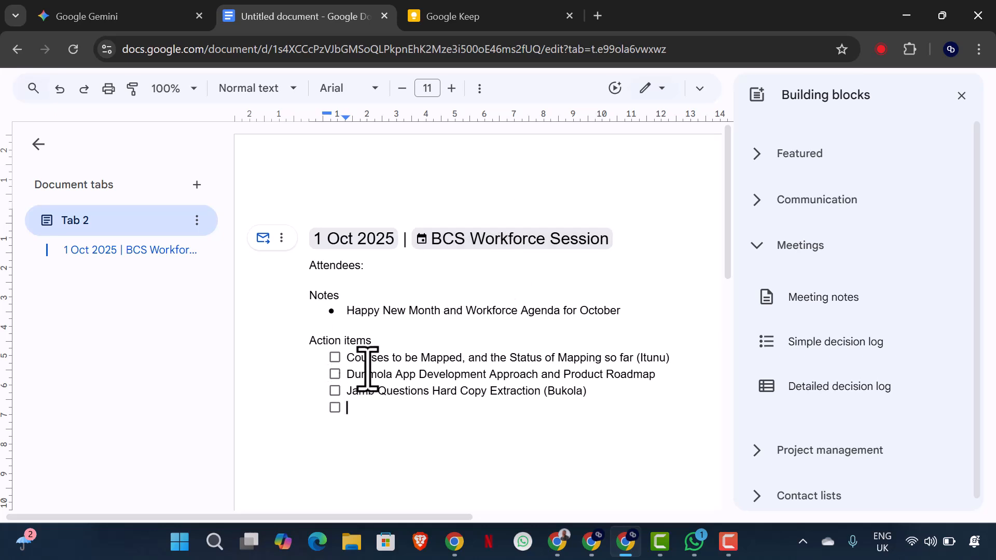
- Open the Gmail draft for emailing the meeting notes, return to the document and place the cursor on the Attendees line
click(264, 238)
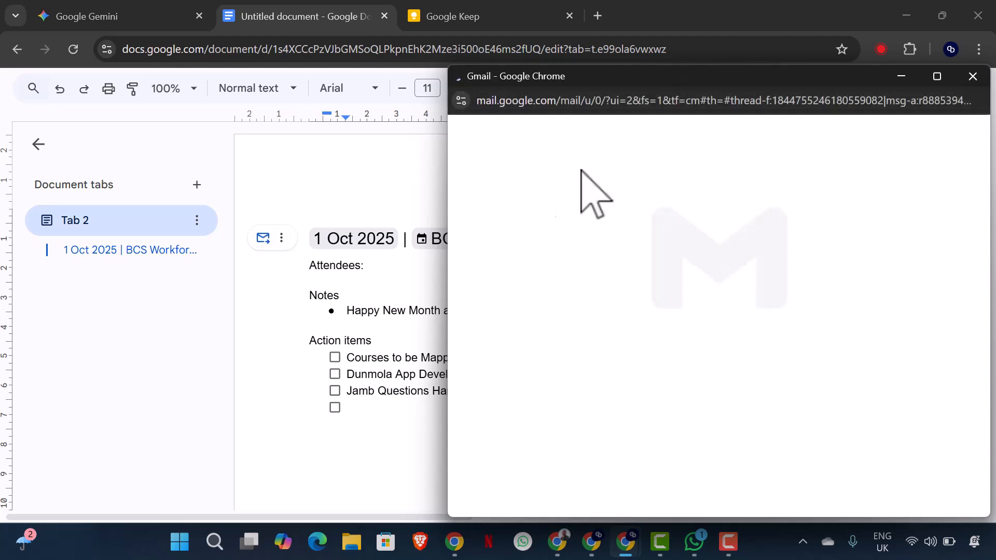
click(385, 417)
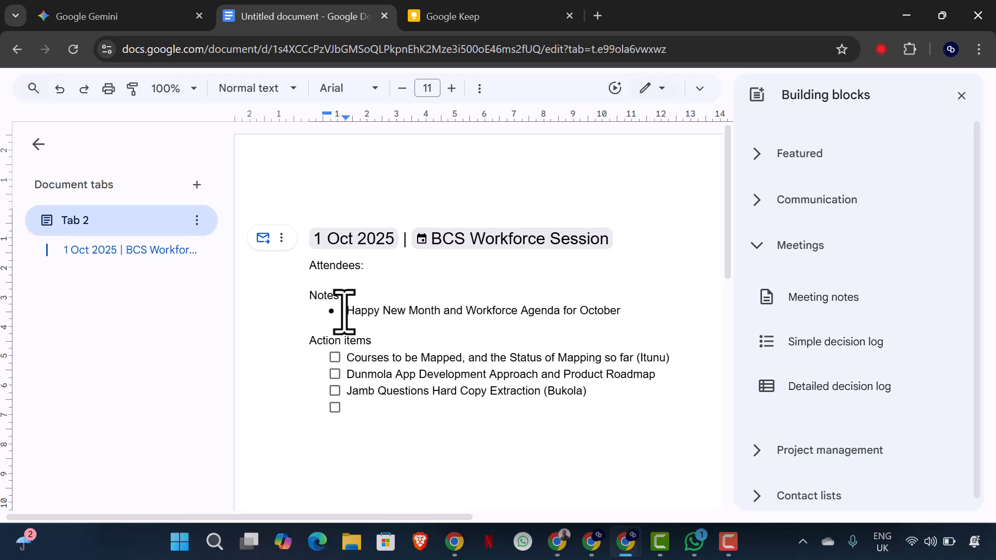
click(380, 268)
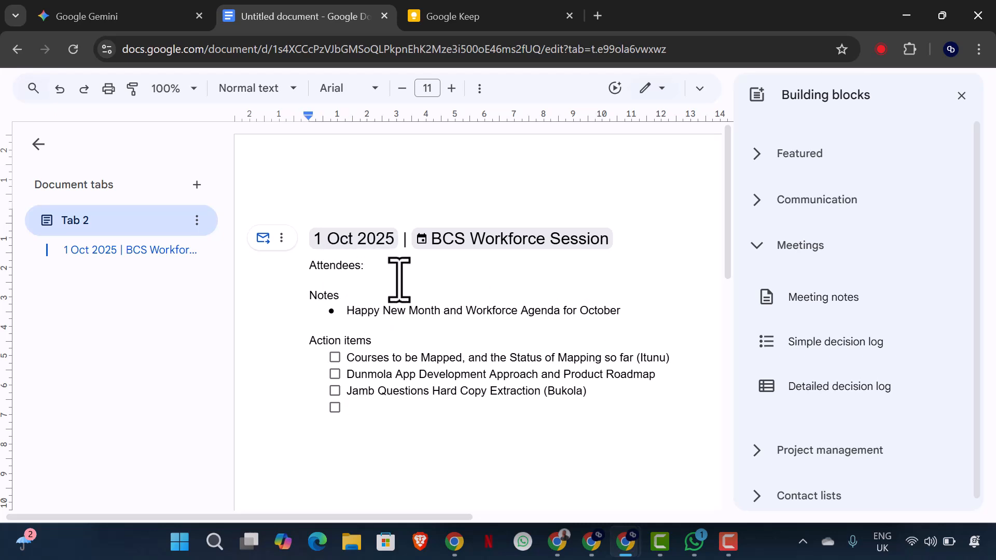